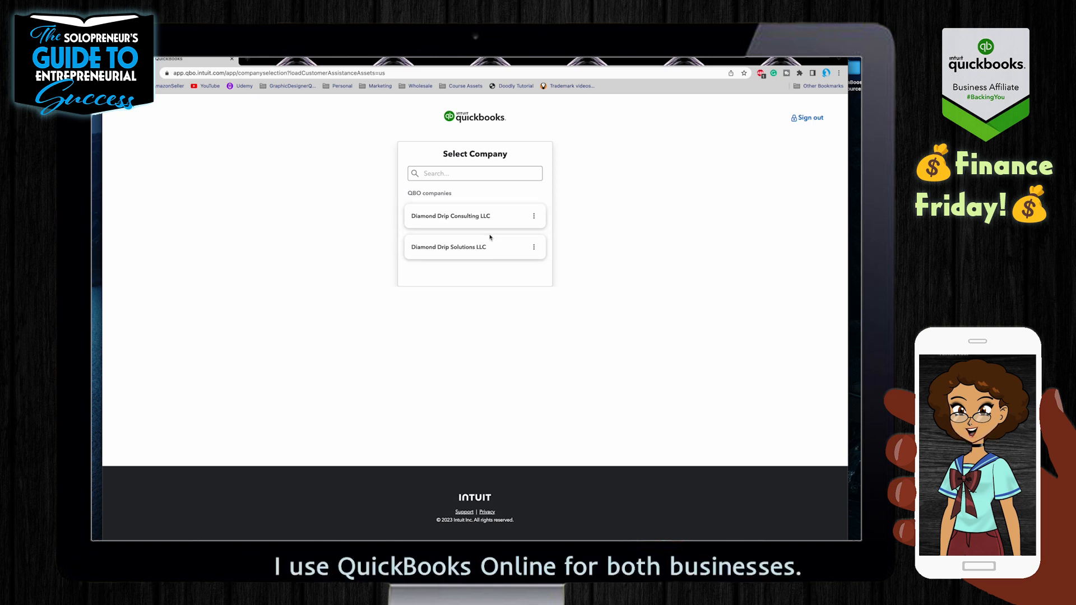
- Open the Diamond Drip Consulting LLC company and go to its bank transactions for review
{"action": "left_click", "coordinate": [479, 218]}
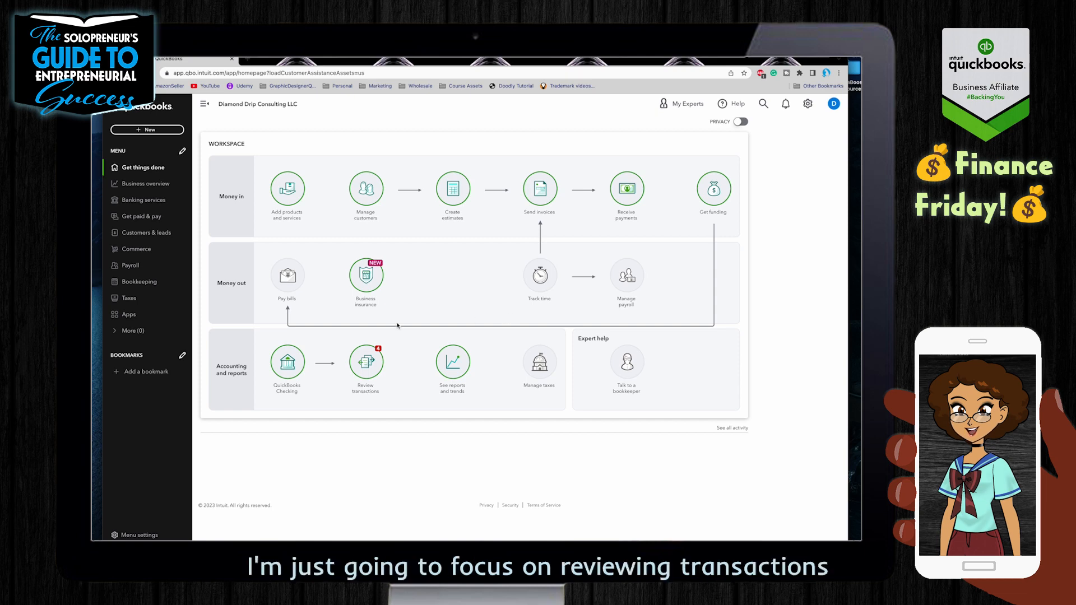
{"action": "left_click", "coordinate": [367, 361]}
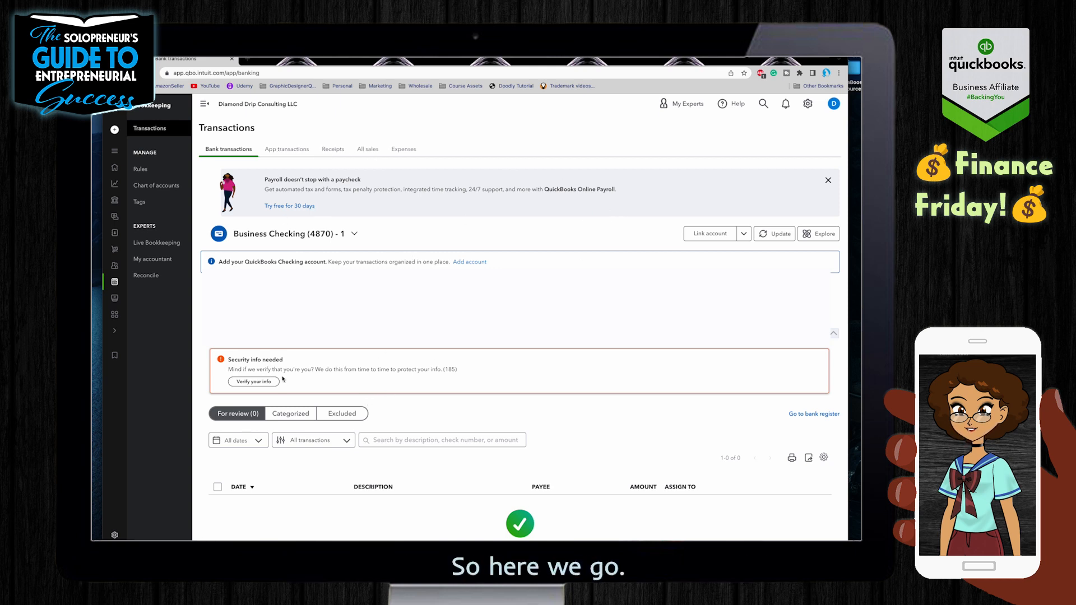
- Verify the security info for the bank connection, return to the bank transactions and update them
{"action": "left_click", "coordinate": [253, 381]}
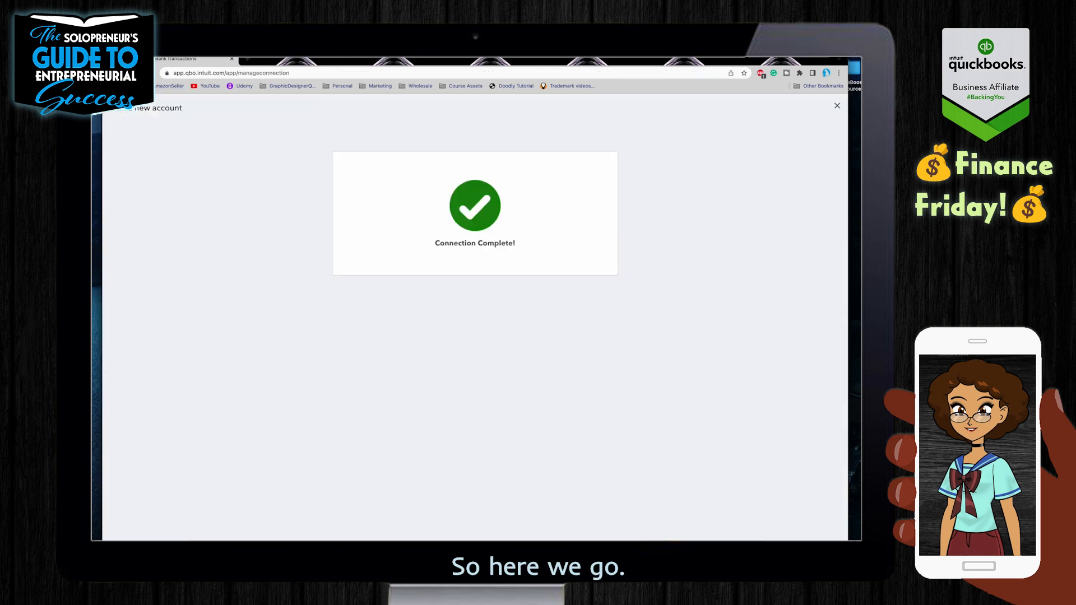
{"action": "left_click", "coordinate": [837, 105]}
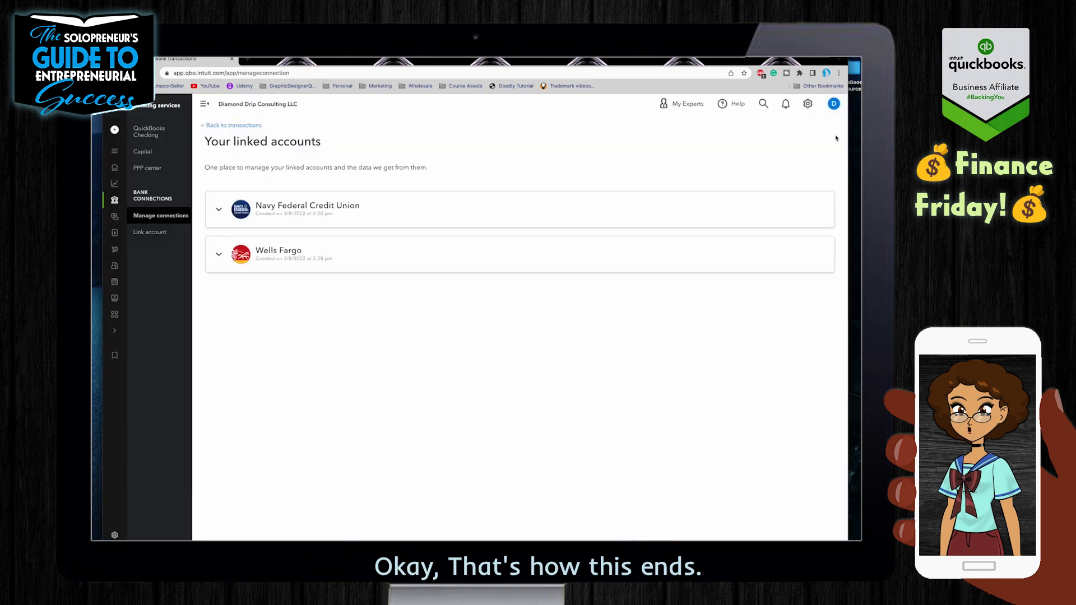
{"action": "left_click", "coordinate": [231, 125]}
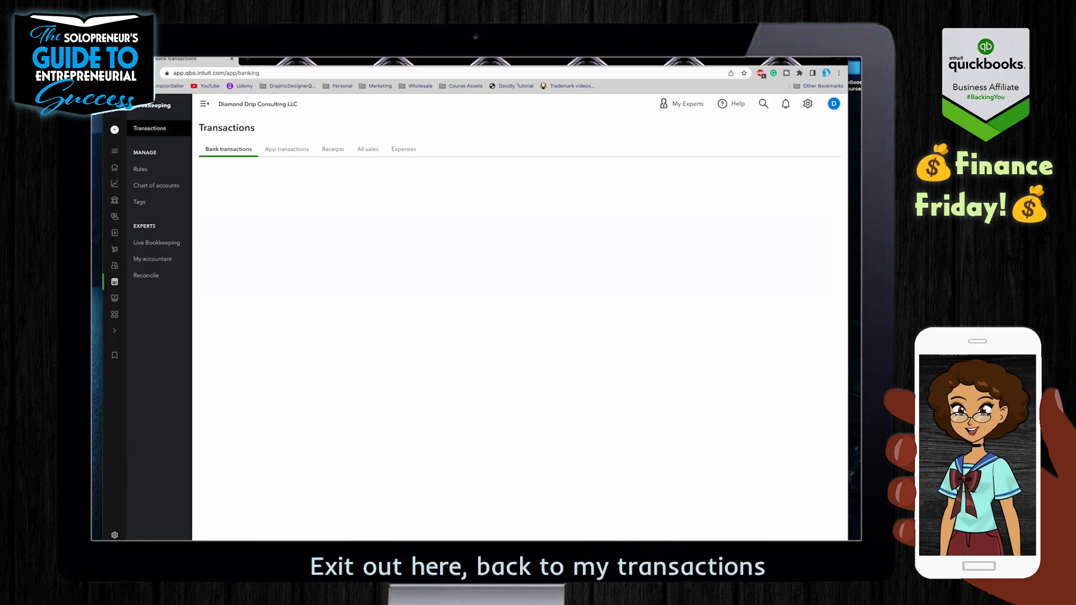
{"action": "left_click", "coordinate": [775, 233]}
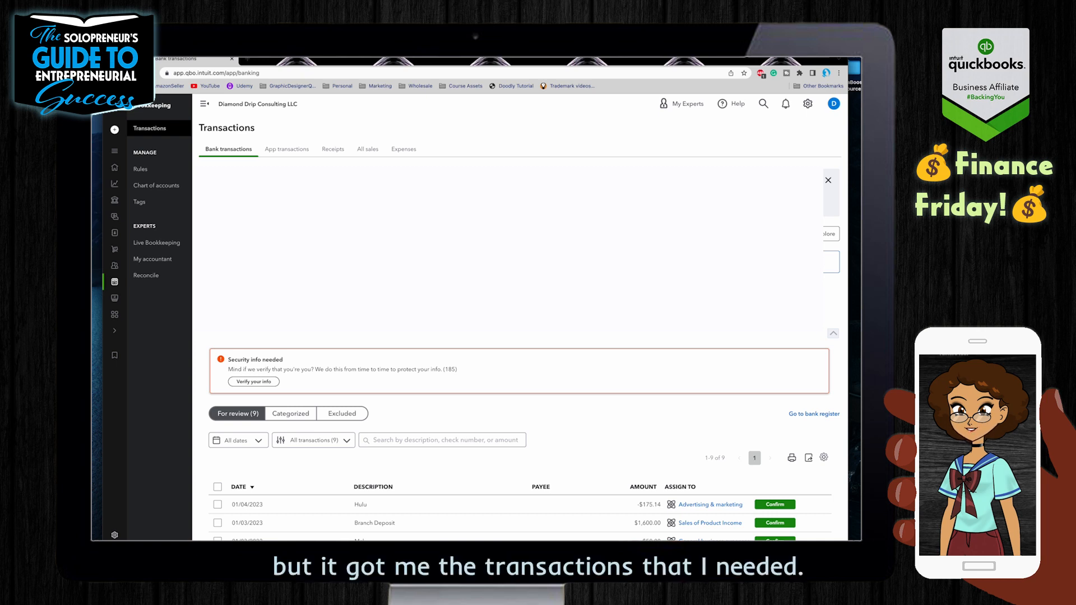
- Expand the 01/04/2023 Hulu transaction and start a rule from it named "Hulu dvertising"
{"action": "scroll", "coordinate": [519, 350], "scroll_direction": "down", "scroll_amount": 5}
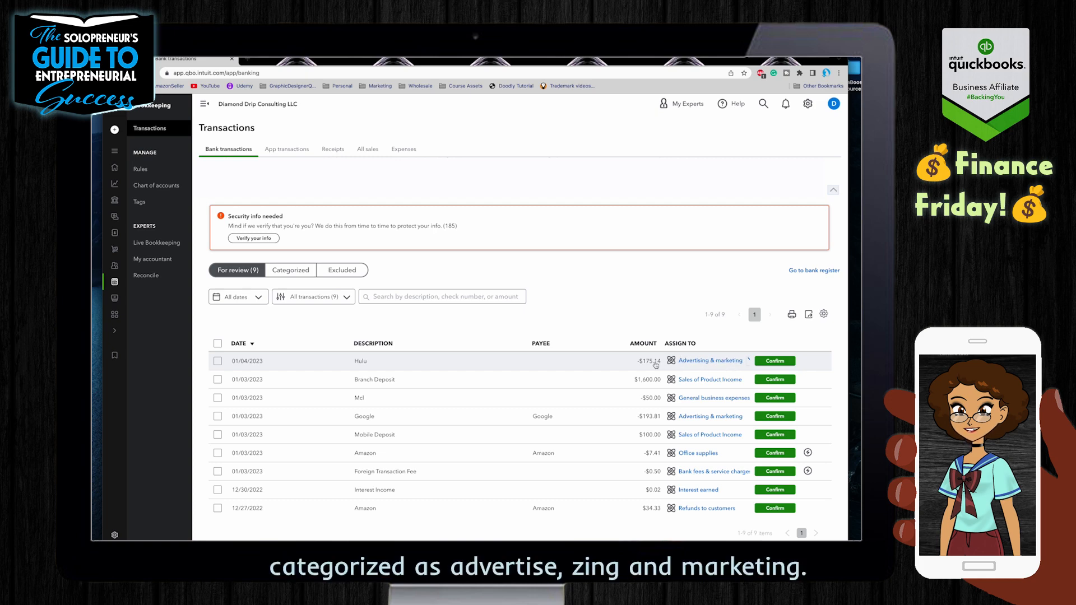
{"action": "left_click", "coordinate": [734, 362]}
{"action": "scroll", "coordinate": [549, 412], "scroll_direction": "down", "scroll_amount": 5}
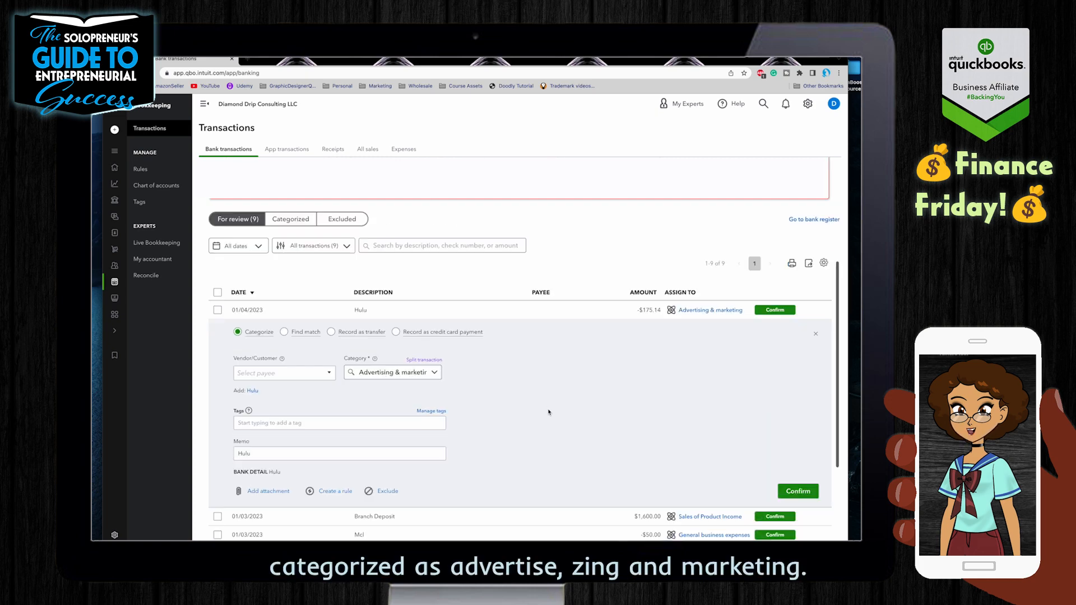
{"action": "scroll", "coordinate": [548, 412], "scroll_direction": "up", "scroll_amount": 1}
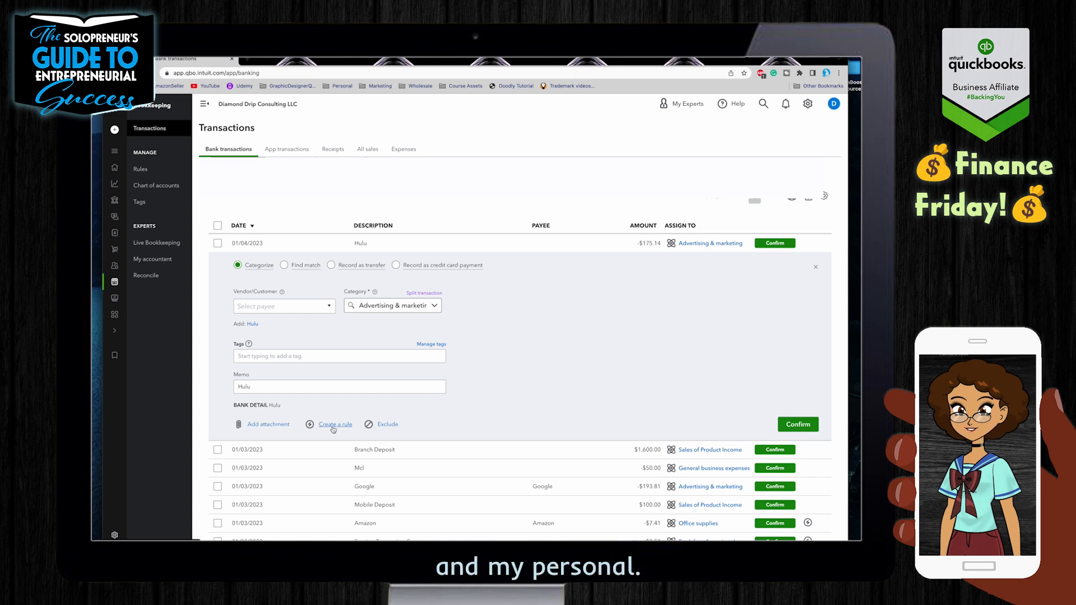
{"action": "left_click", "coordinate": [332, 427]}
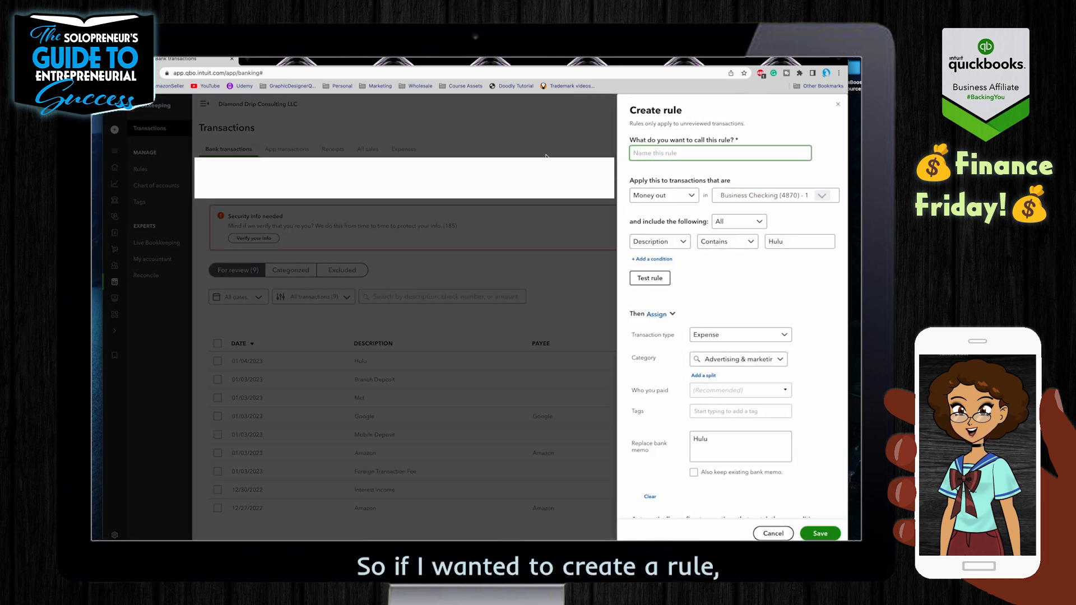
{"action": "type", "text": "Hulu dve"}
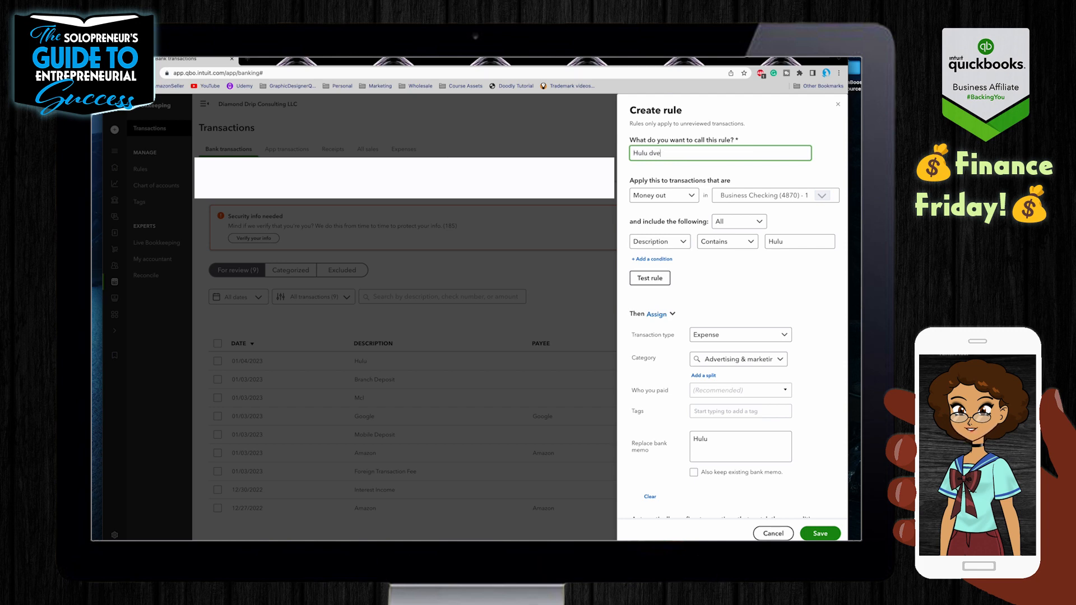
{"action": "type", "text": "rtising"}
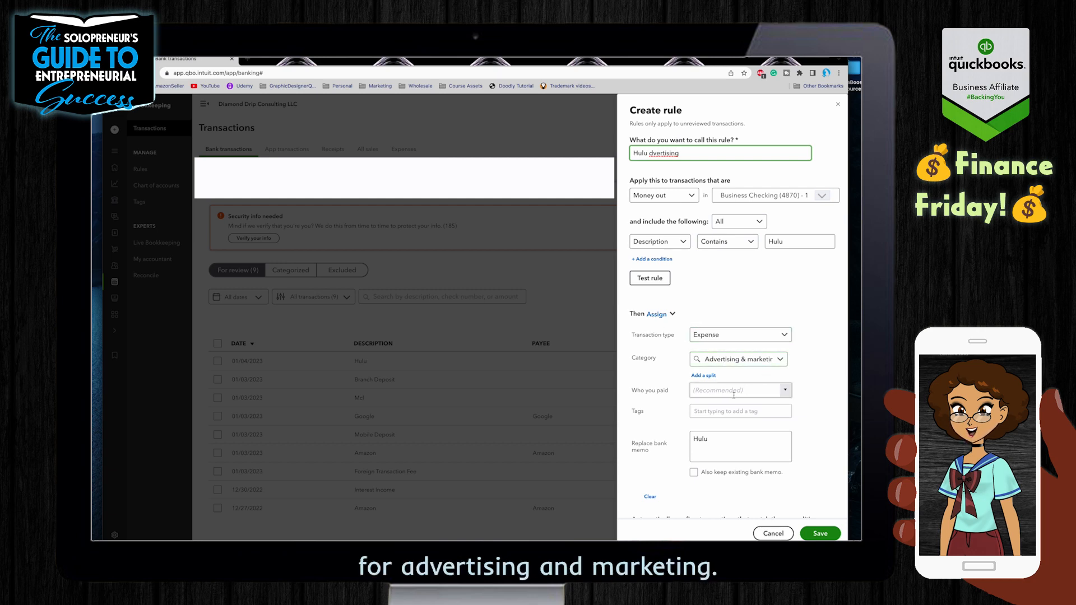
- Clear the text of the rule's description condition and re-enter Hulu
{"action": "scroll", "coordinate": [775, 390], "scroll_direction": "down", "scroll_amount": 2}
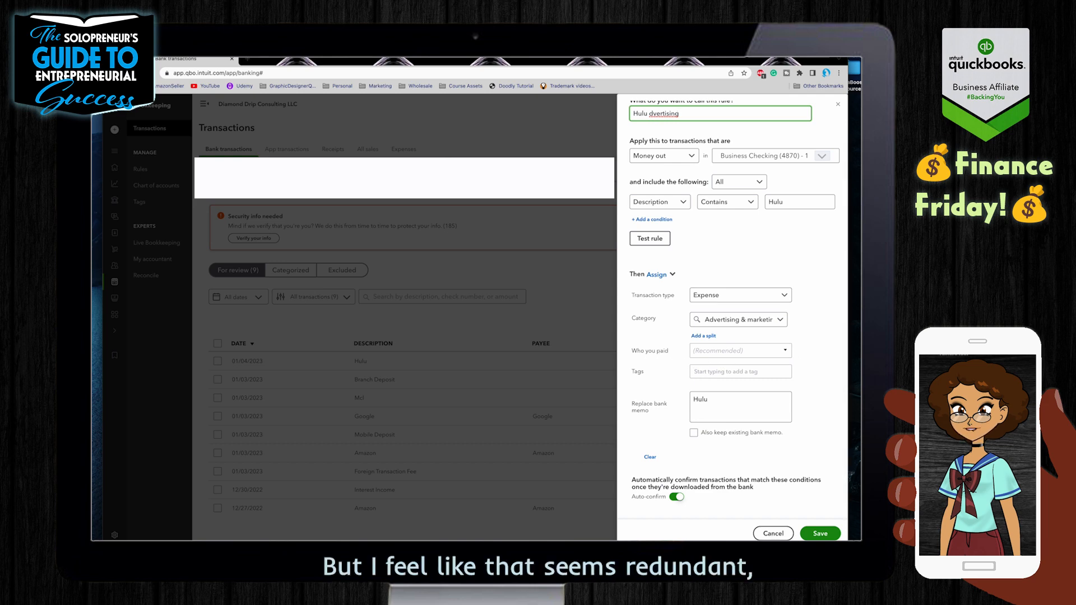
{"action": "double_click", "coordinate": [777, 203]}
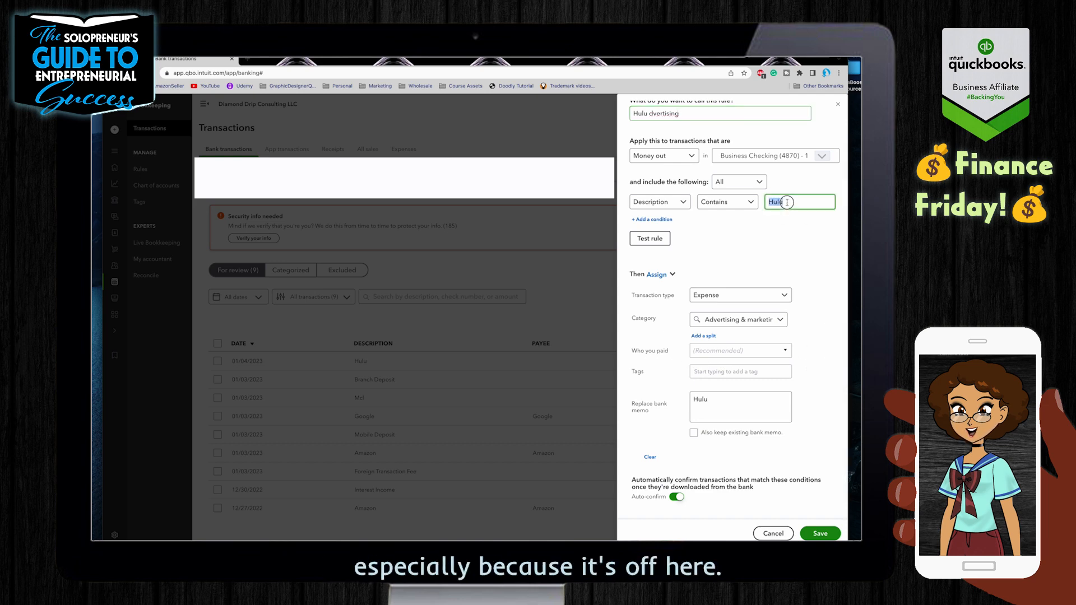
{"action": "key", "text": "BackSpace"}
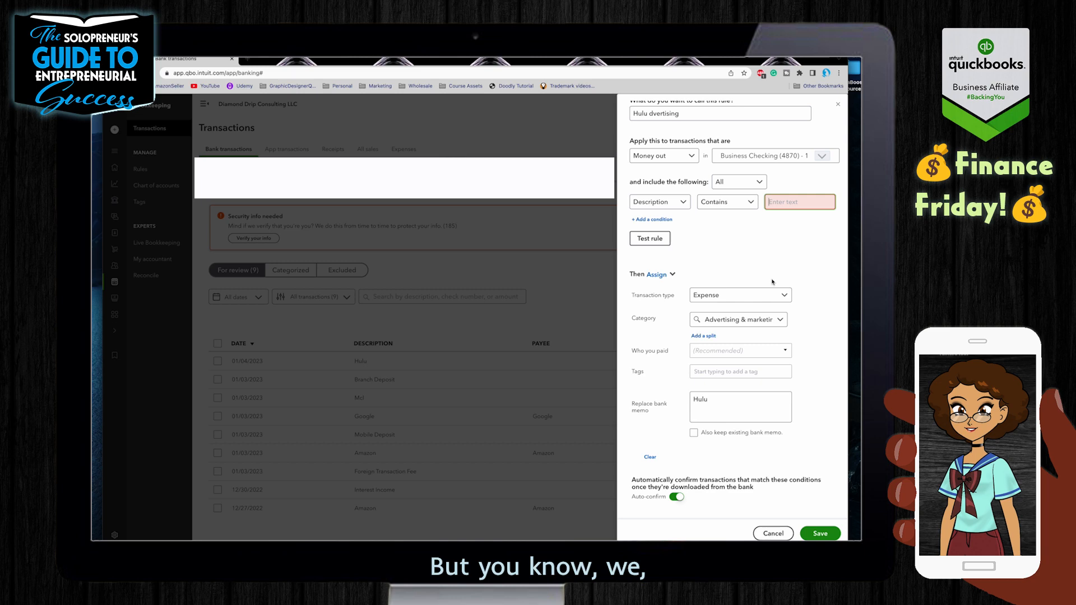
{"action": "type", "text": "Hulu"}
- Add Hulu as a new vendor and use it as the payee in the rule
{"action": "left_click", "coordinate": [715, 348]}
{"action": "type", "text": "Hulu"}
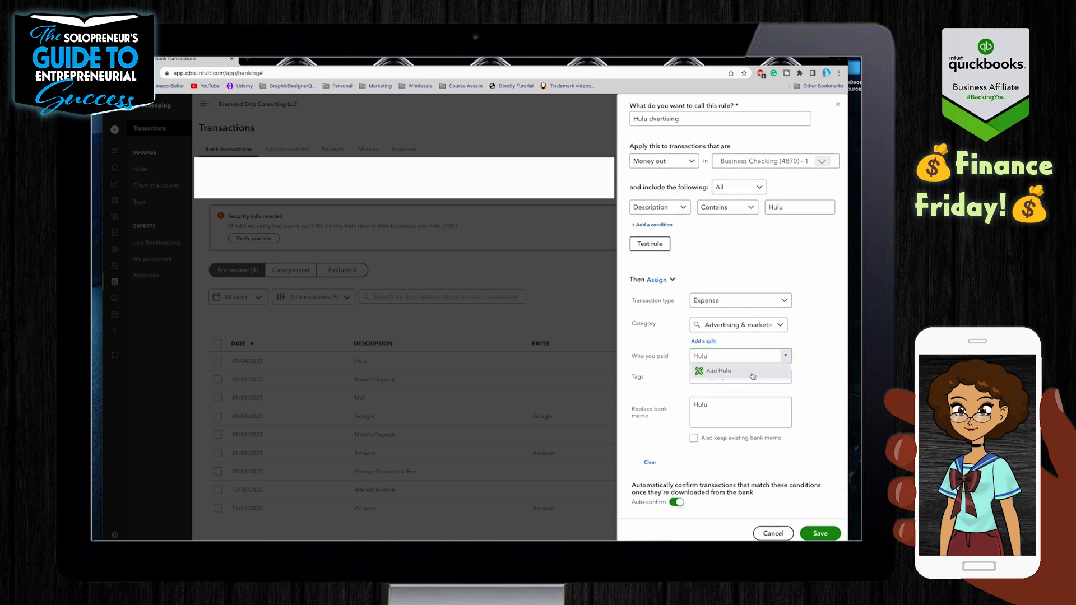
{"action": "left_click", "coordinate": [752, 375]}
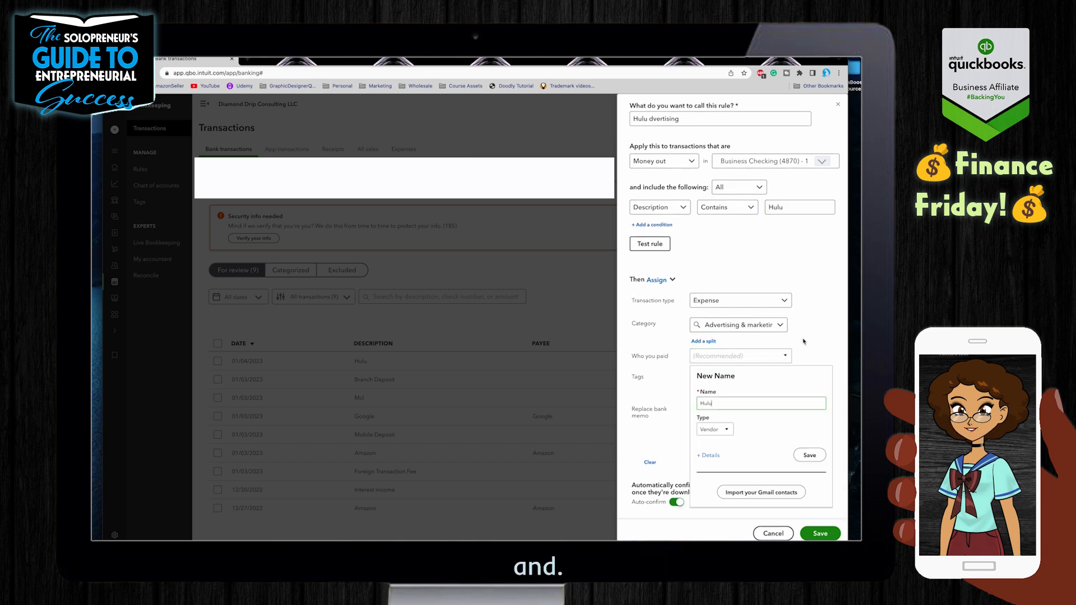
{"action": "left_click", "coordinate": [721, 430]}
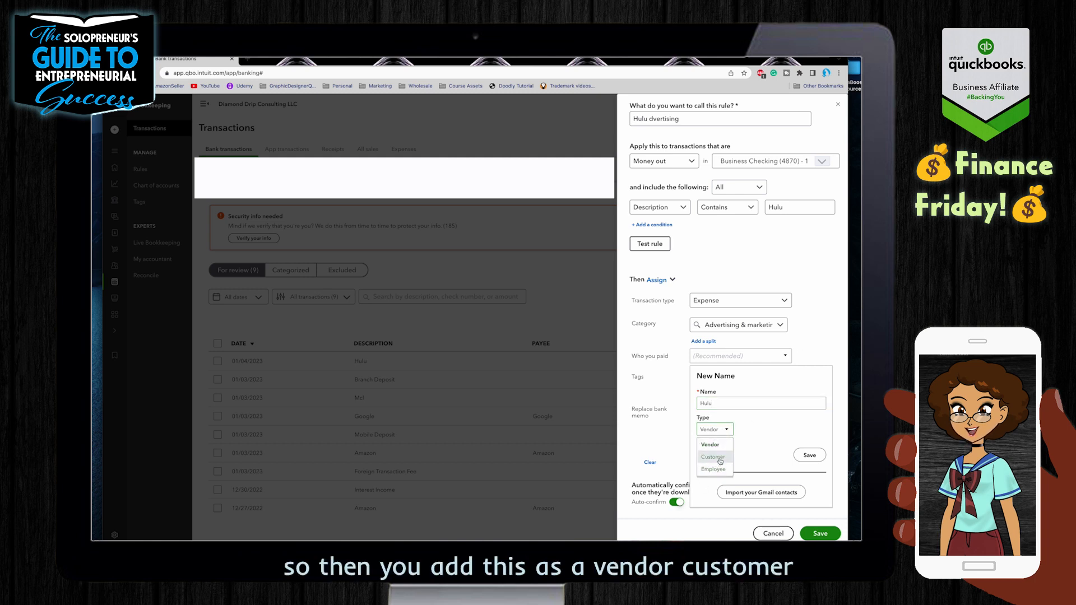
{"action": "left_click", "coordinate": [728, 446]}
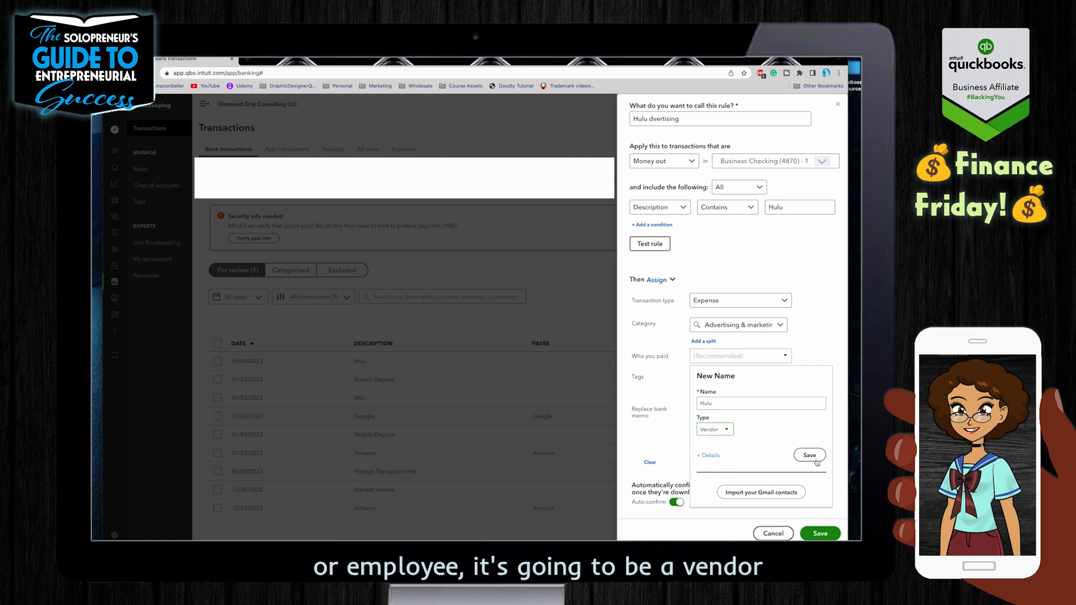
{"action": "left_click", "coordinate": [809, 455]}
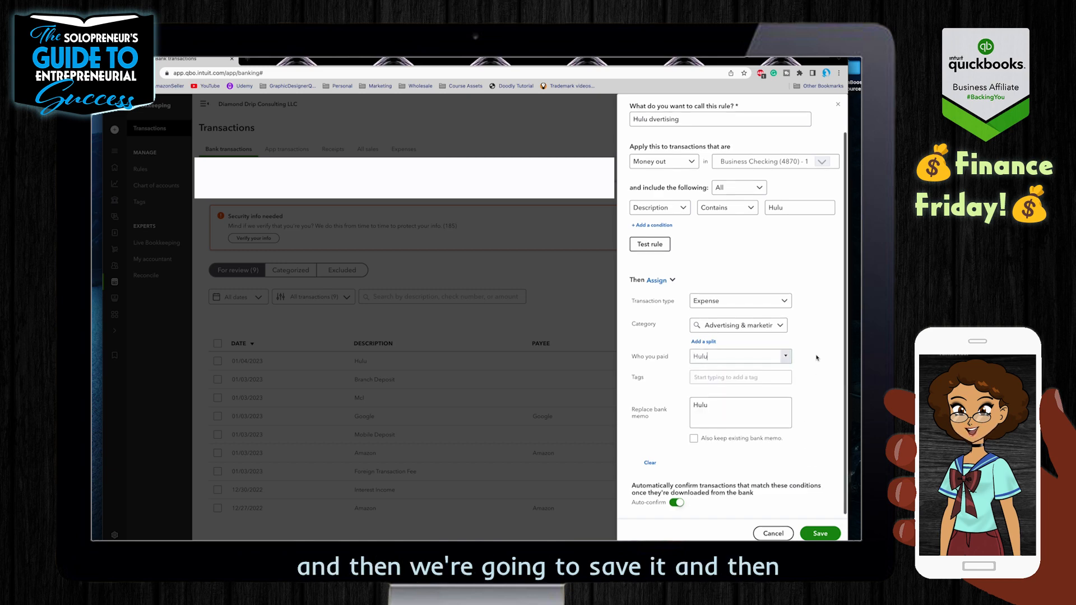
- Turn off automatic confirmation of matching transactions for the rule and save it
{"action": "scroll", "coordinate": [700, 425], "scroll_direction": "up", "scroll_amount": 1}
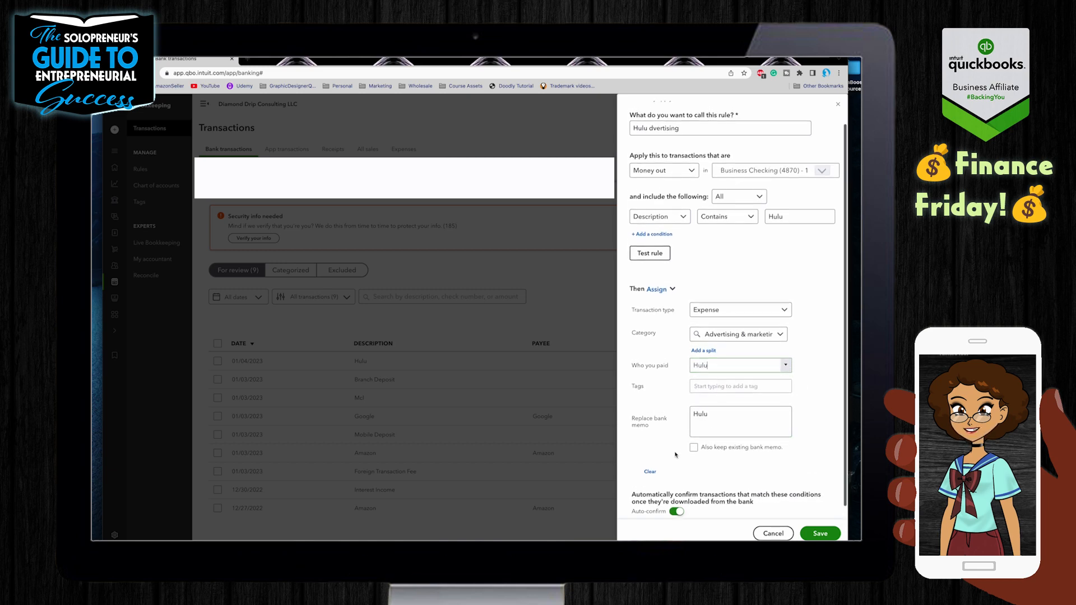
{"action": "scroll", "coordinate": [703, 453], "scroll_direction": "down", "scroll_amount": 1}
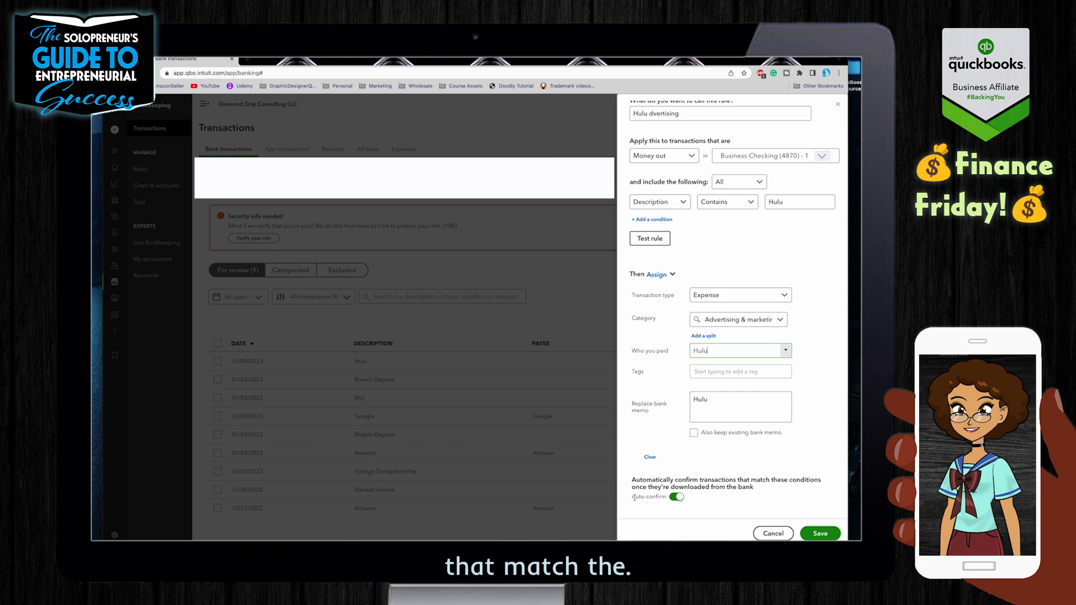
{"action": "left_click", "coordinate": [678, 497]}
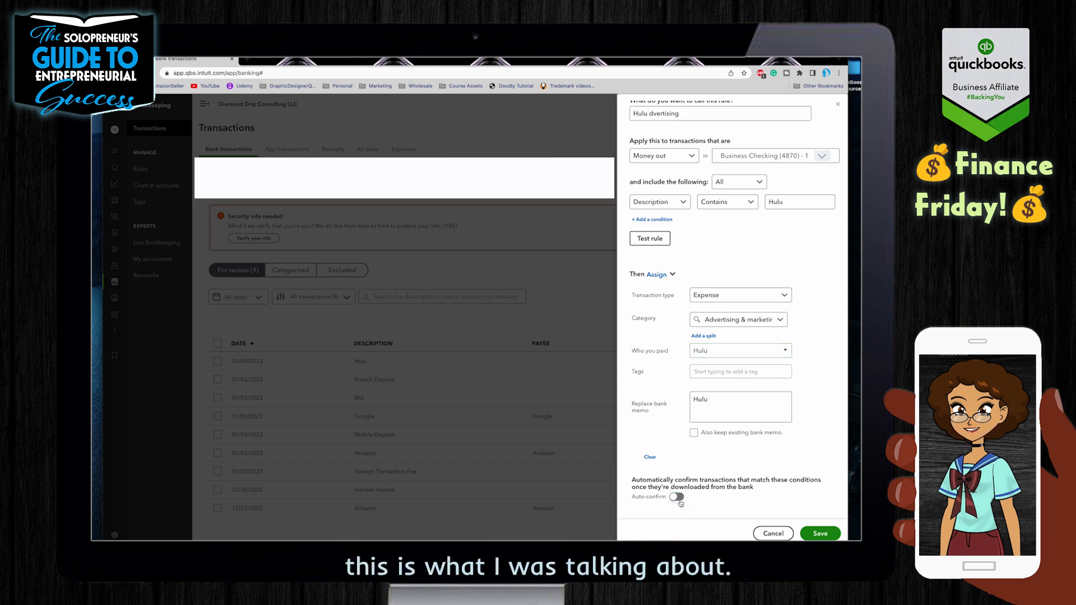
{"action": "scroll", "coordinate": [775, 456], "scroll_direction": "up", "scroll_amount": 2}
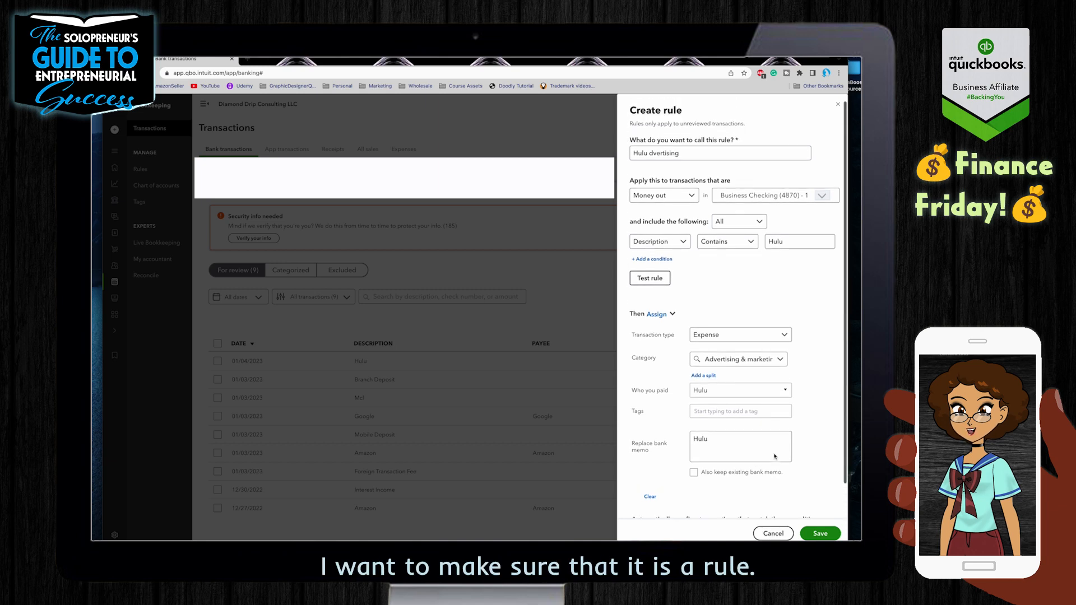
{"action": "left_click", "coordinate": [830, 533]}
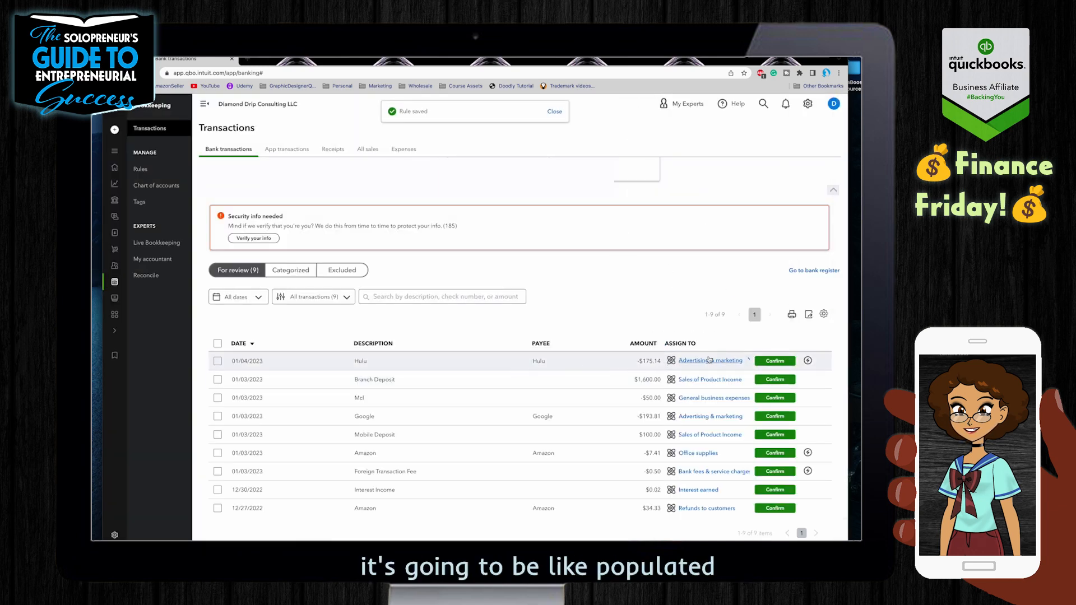
- Confirm the suggested categories for the Hulu, Branch Deposit, Mcl and Google transactions
{"action": "left_click", "coordinate": [774, 360]}
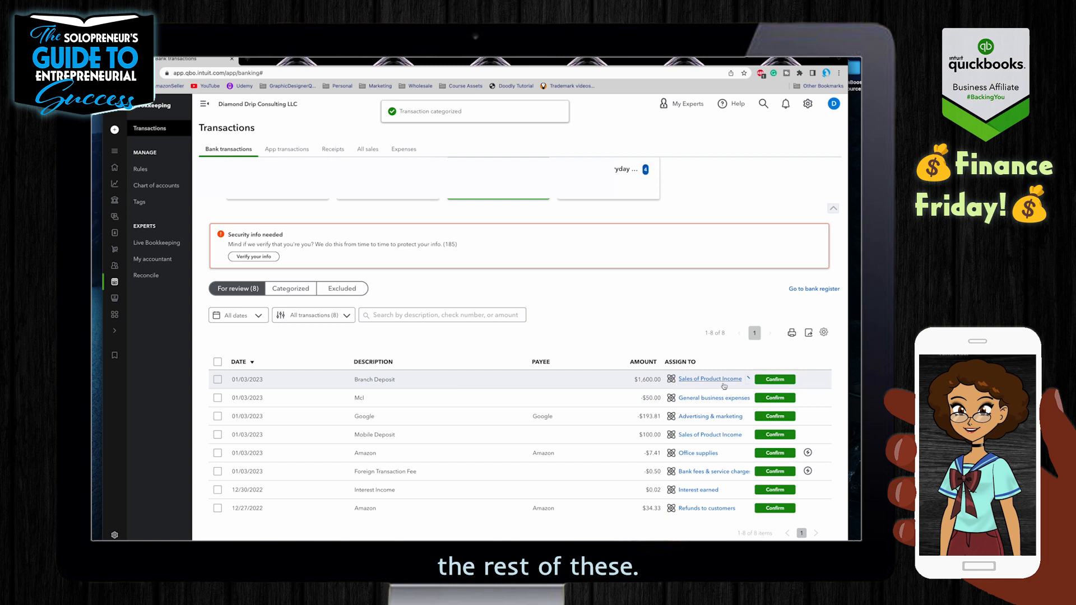
{"action": "left_click", "coordinate": [774, 380]}
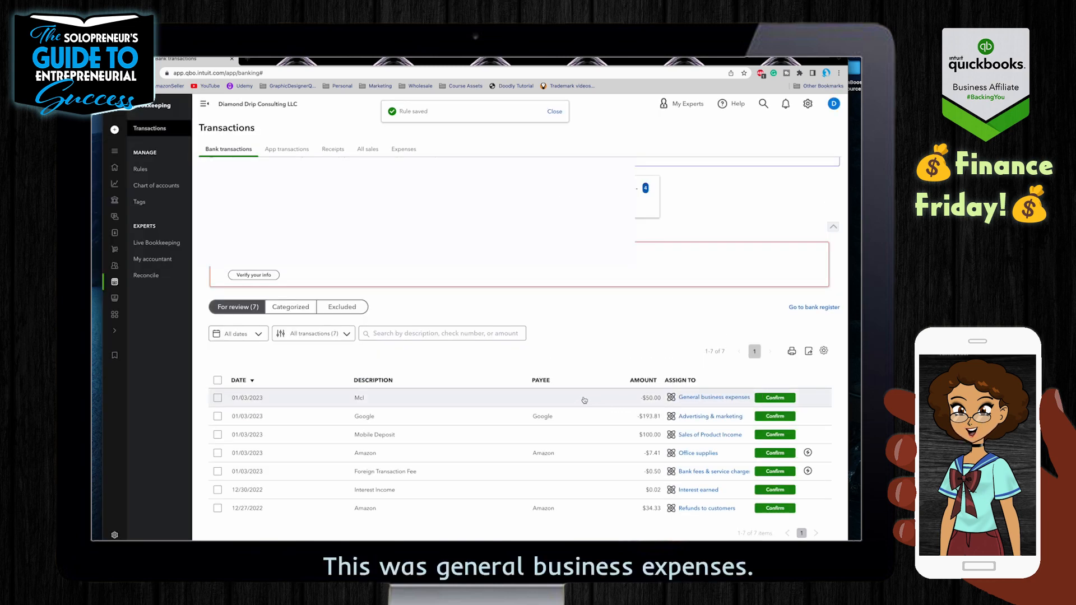
{"action": "left_click", "coordinate": [774, 398]}
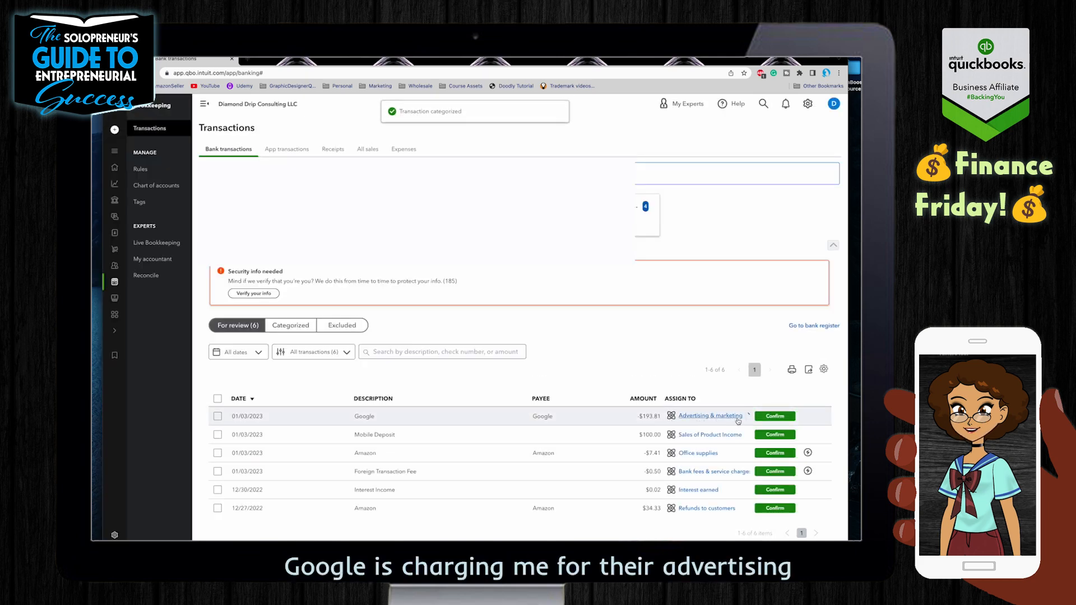
{"action": "left_click", "coordinate": [789, 416]}
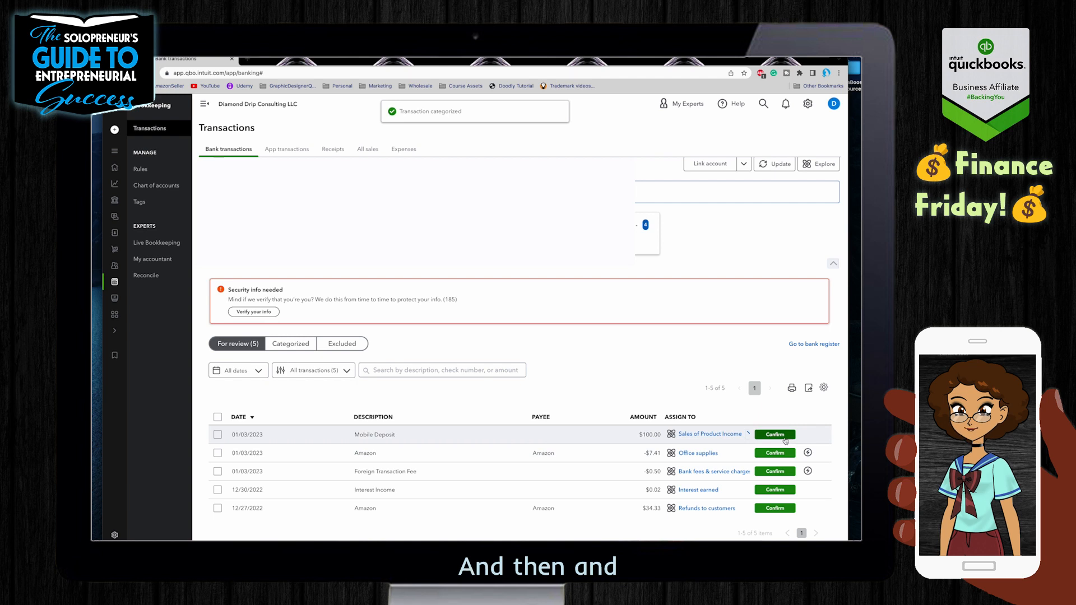
- Expand the $100.00 Mobile Deposit transaction and confirm it as Sales of Product Income
{"action": "left_click", "coordinate": [747, 441]}
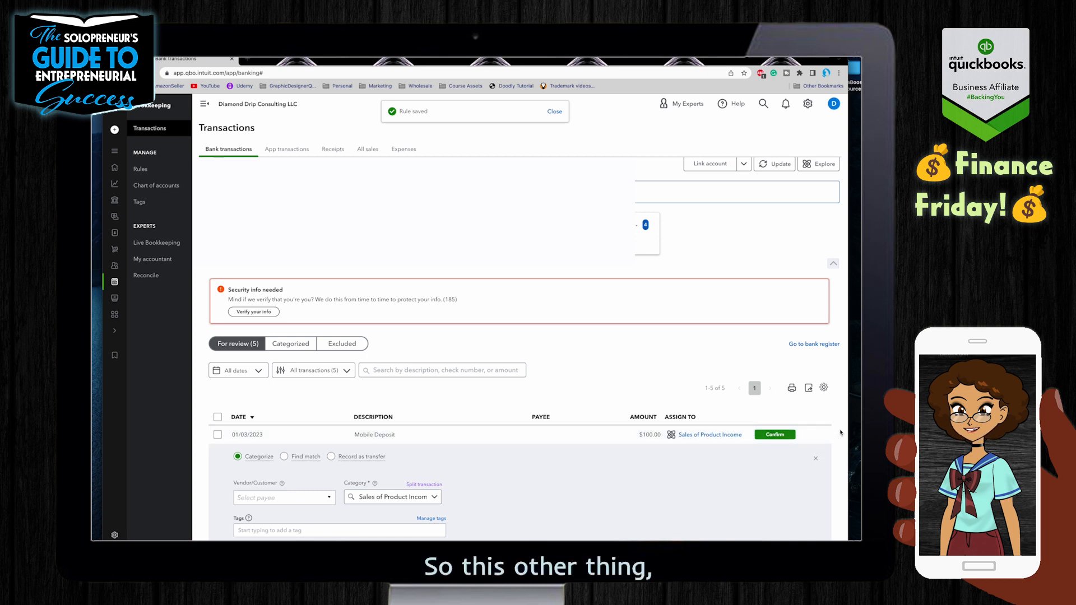
{"action": "scroll", "coordinate": [652, 433], "scroll_direction": "down", "scroll_amount": 3}
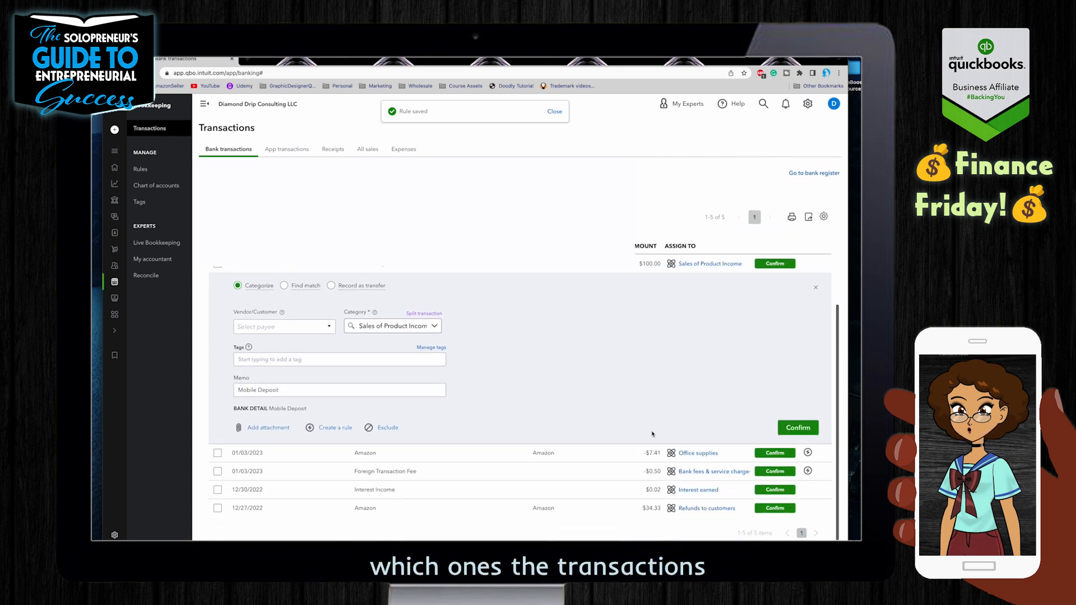
{"action": "left_click", "coordinate": [776, 264]}
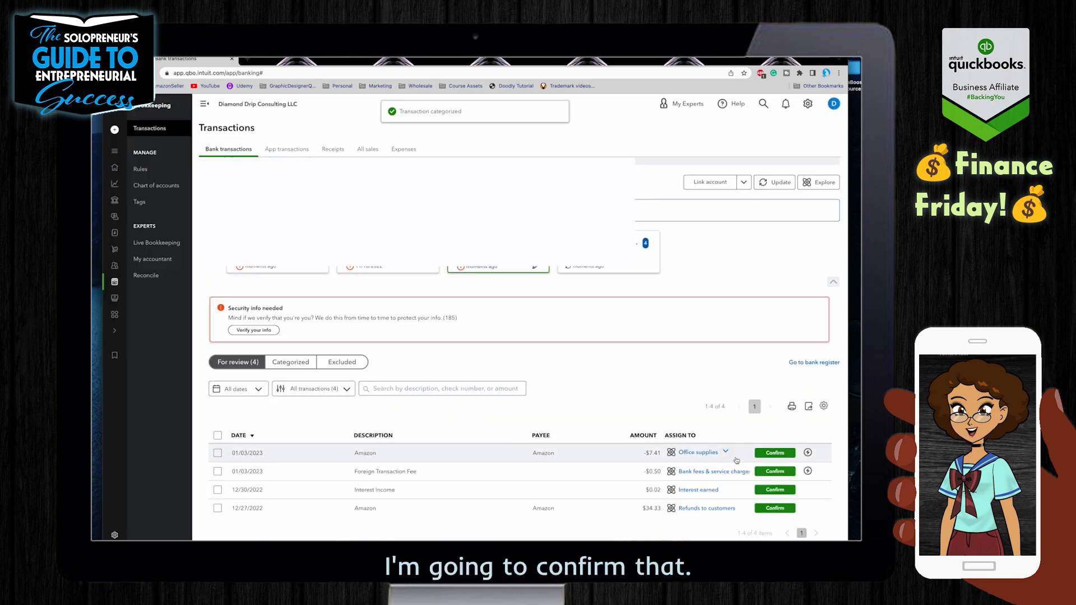
- Confirm the suggested categories for the Amazon office supplies, Foreign Transaction Fee, Interest Income and Amazon refund transactions
{"action": "left_click", "coordinate": [783, 453]}
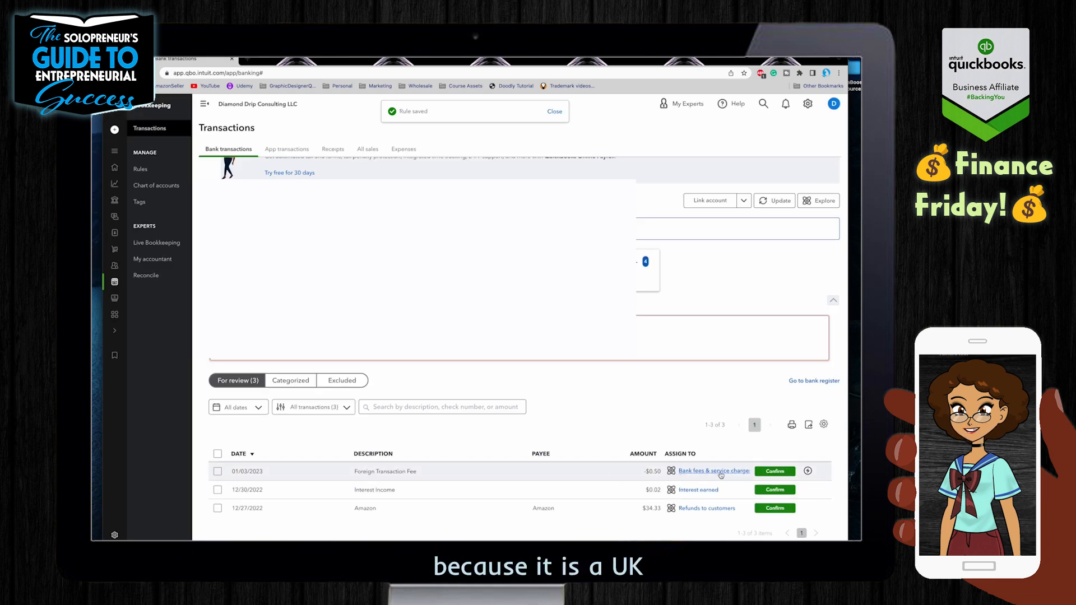
{"action": "left_click", "coordinate": [775, 471]}
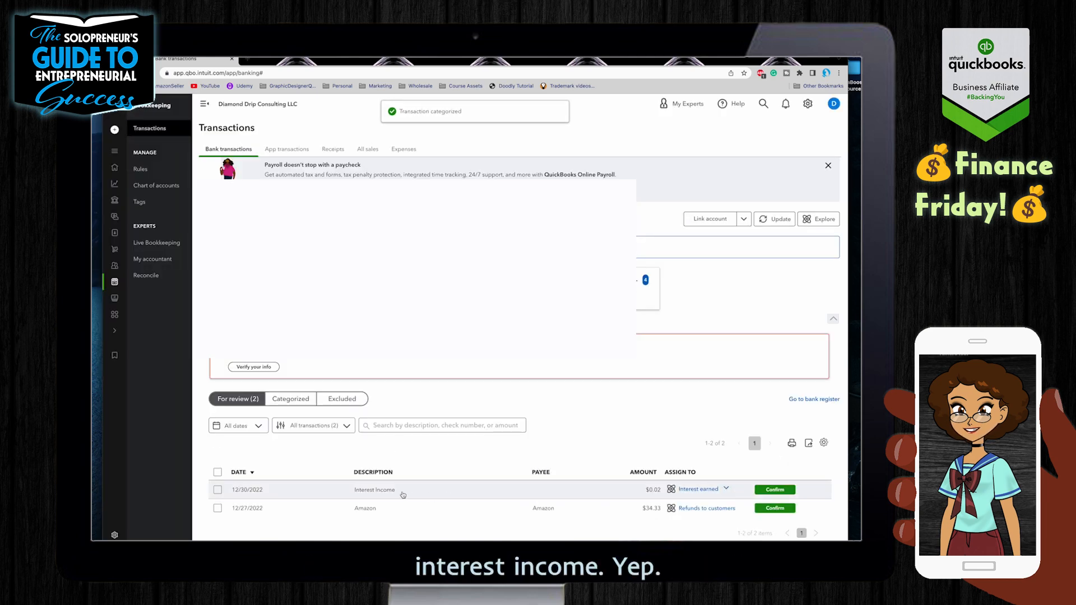
{"action": "left_click", "coordinate": [773, 490]}
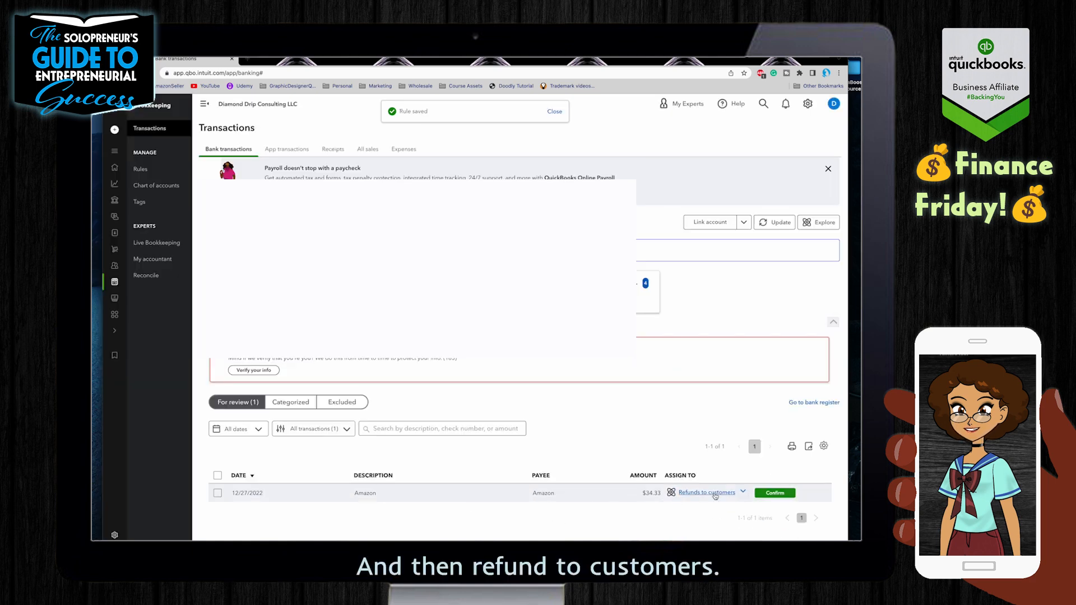
{"action": "left_click", "coordinate": [783, 496]}
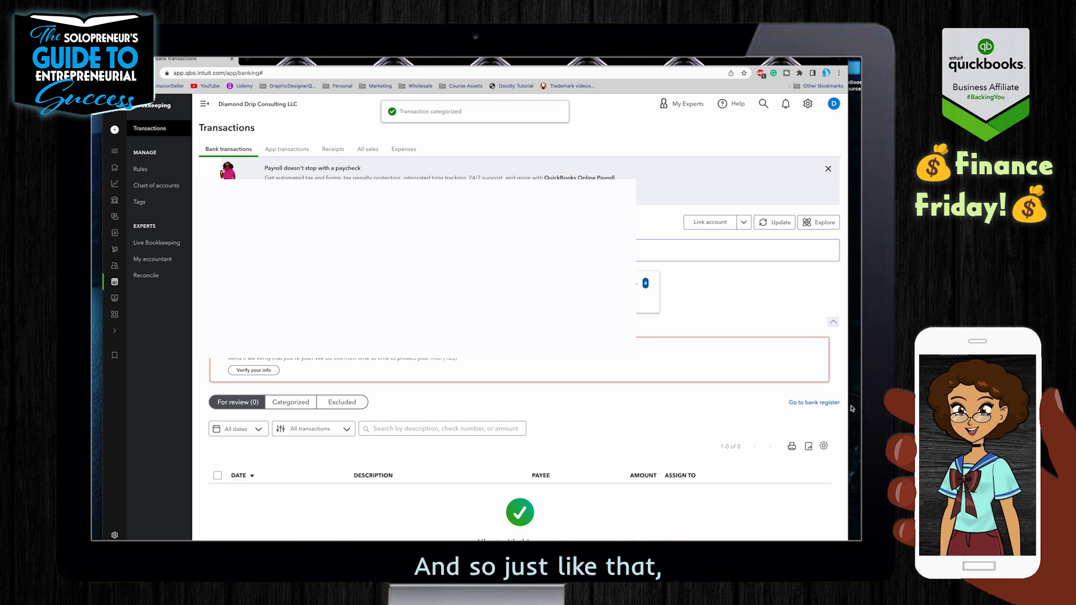
{"action": "scroll", "coordinate": [652, 428], "scroll_direction": "down", "scroll_amount": 2}
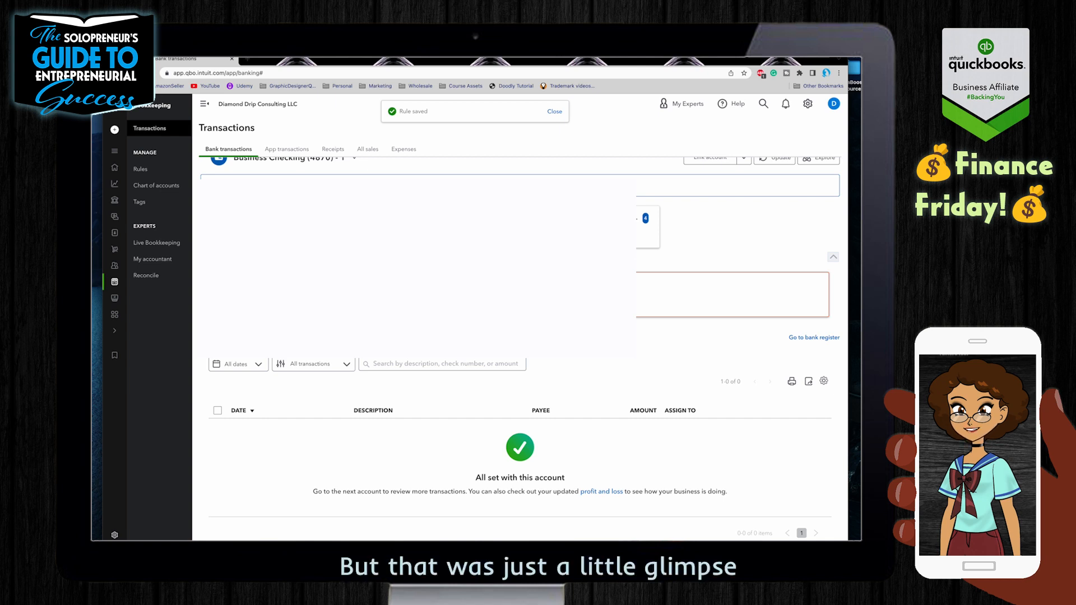
{"action": "scroll", "coordinate": [520, 348], "scroll_direction": "up", "scroll_amount": 1}
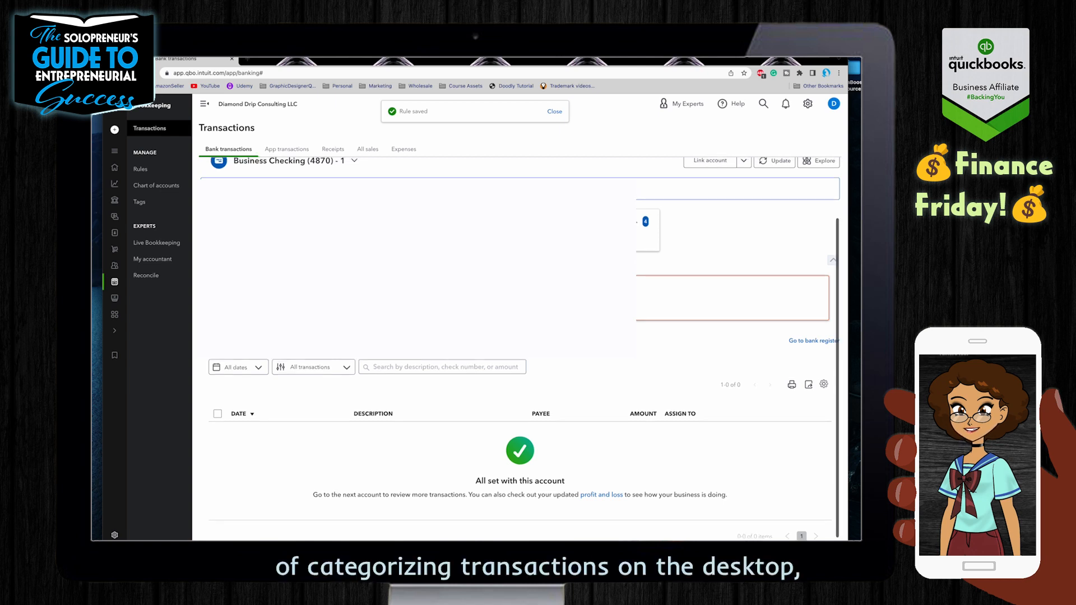